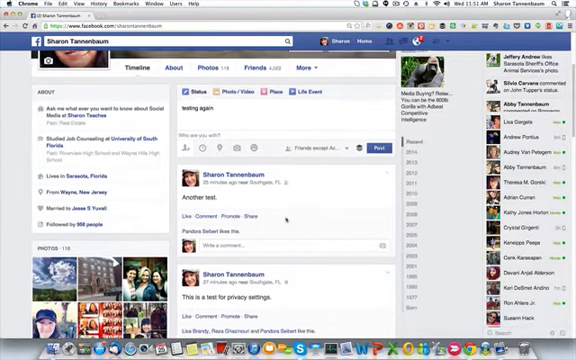
pyautogui.scroll(-1, 286, 219)
pyautogui.scroll(-2, 286, 219)
pyautogui.scroll(-3, 286, 219)
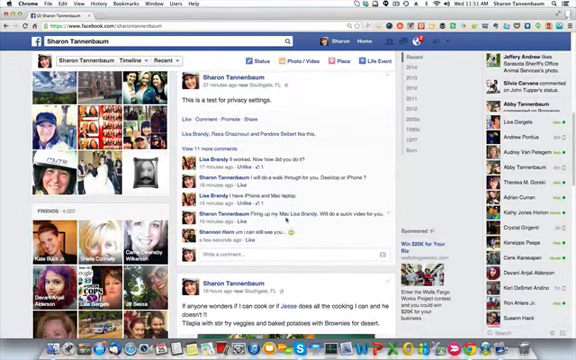
# - Expand the 11 older comments, then view and close both comment screenshots
pyautogui.click(218, 149)
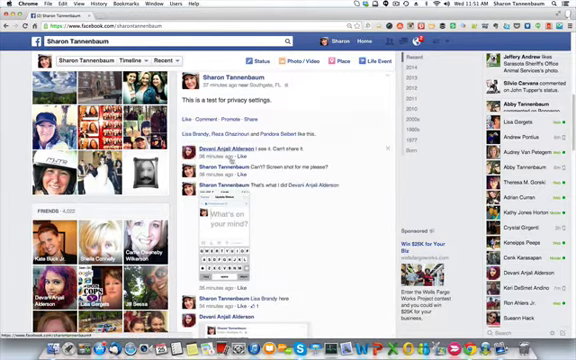
pyautogui.click(232, 210)
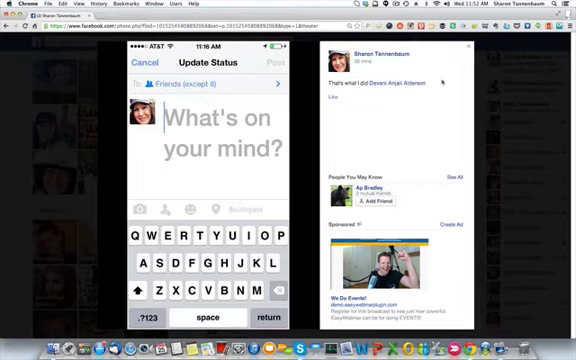
pyautogui.click(468, 47)
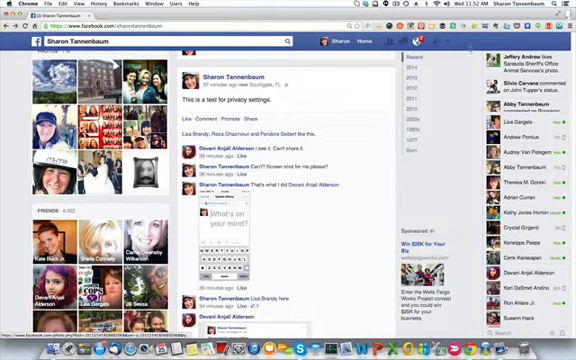
pyautogui.scroll(-5, 297, 210)
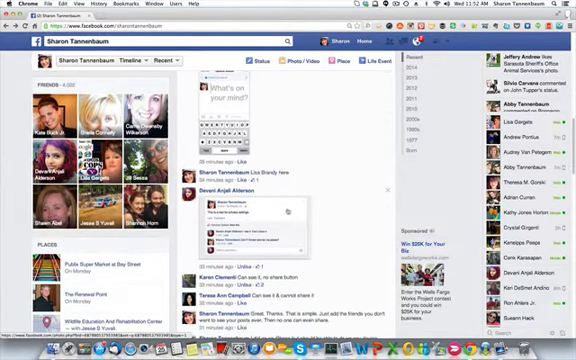
pyautogui.click(288, 211)
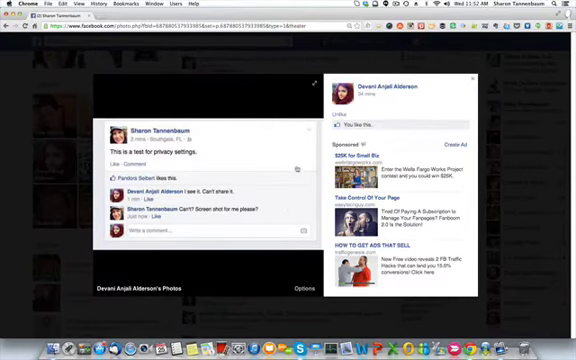
pyautogui.click(474, 79)
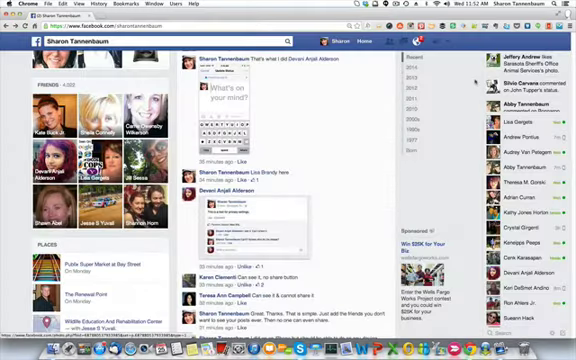
pyautogui.scroll(5, 362, 157)
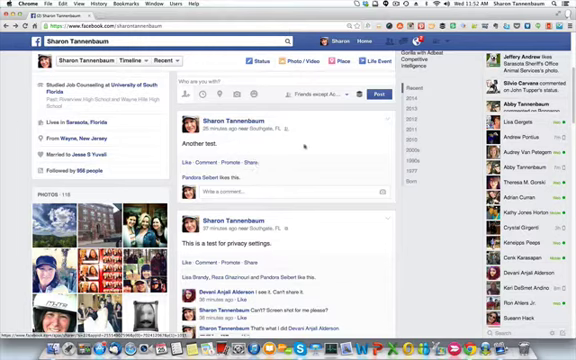
pyautogui.scroll(2, 305, 147)
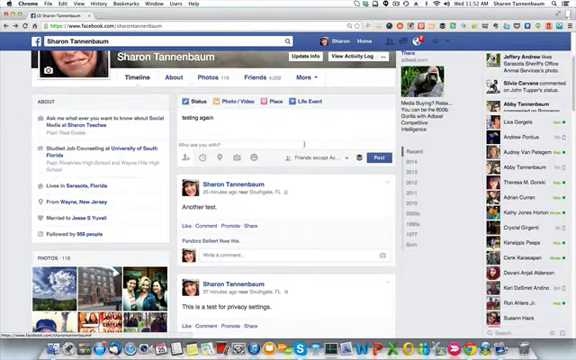
# - Choose Custom in the audience selector for the 'testing again' status
pyautogui.click(316, 158)
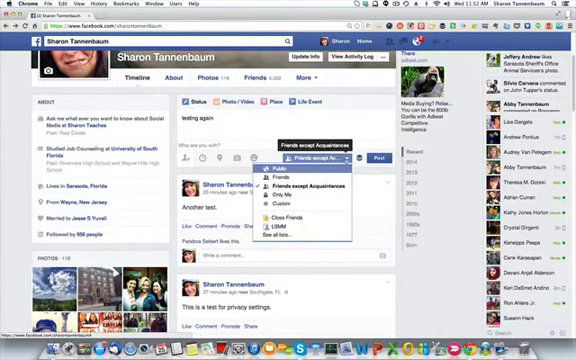
pyautogui.click(345, 159)
pyautogui.click(345, 159)
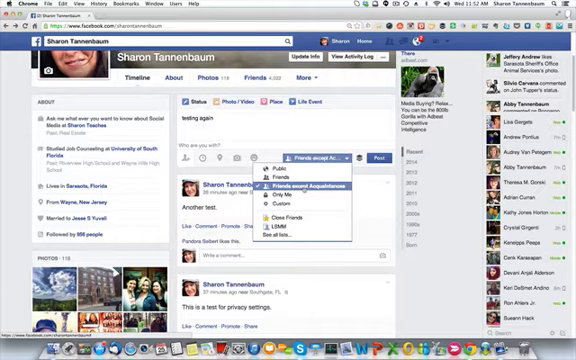
pyautogui.click(290, 203)
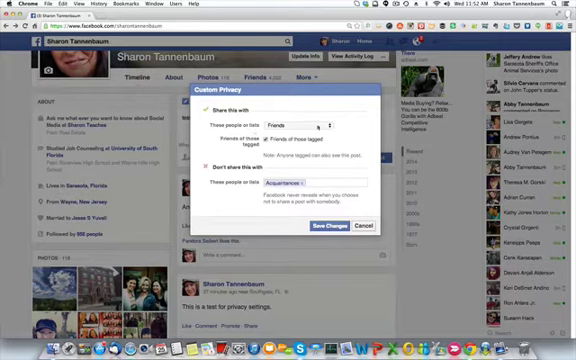
# - Keep Friends as the 'Share this with' audience in Custom Privacy
pyautogui.click(329, 126)
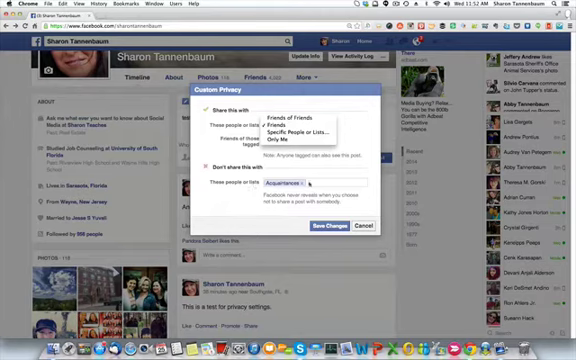
pyautogui.click(345, 226)
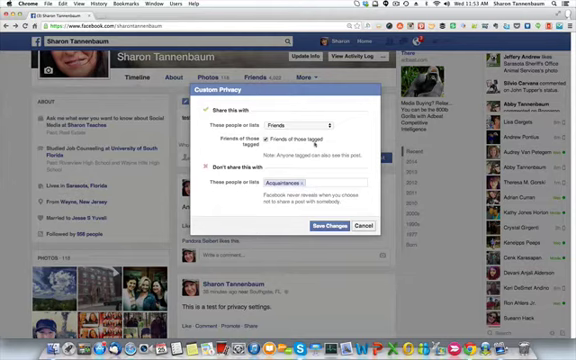
# - Save the custom privacy, try Friends except Acquaintances, then settle on Friends
pyautogui.click(337, 228)
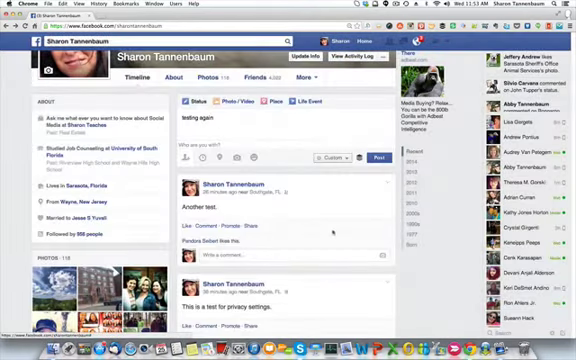
pyautogui.click(345, 158)
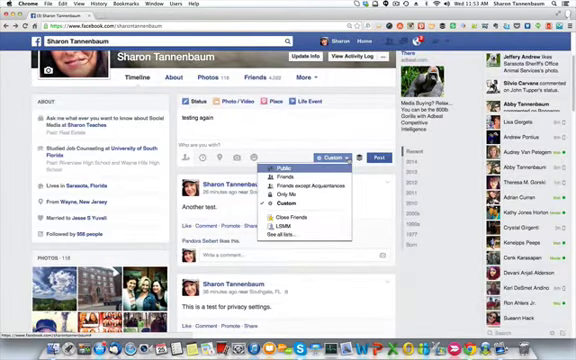
pyautogui.click(328, 186)
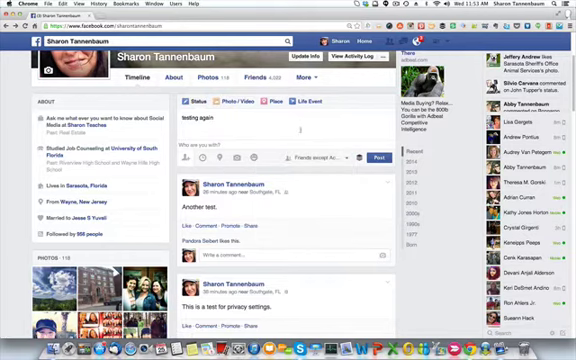
pyautogui.click(345, 158)
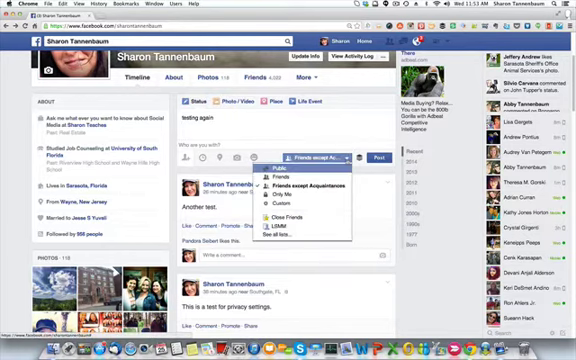
pyautogui.click(280, 177)
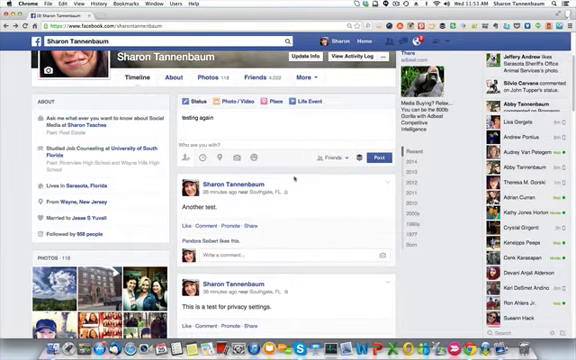
# - Browse all friend lists, then return to the main audience choices
pyautogui.click(336, 158)
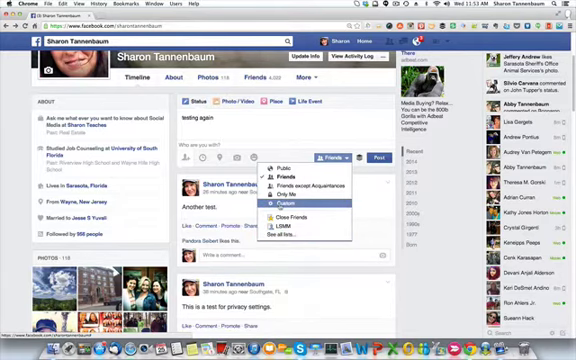
pyautogui.scroll(-1, 285, 203)
pyautogui.click(280, 222)
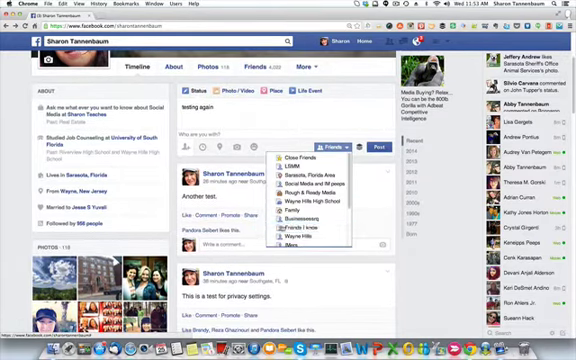
pyautogui.scroll(-3, 321, 228)
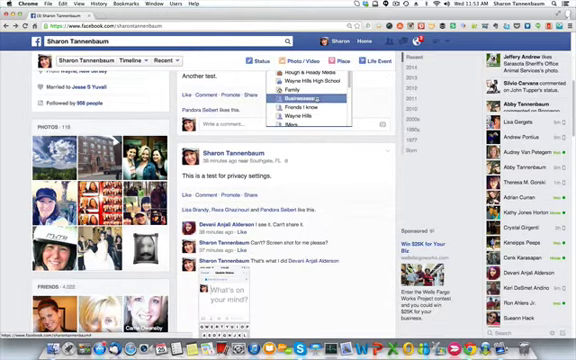
pyautogui.scroll(2, 316, 99)
pyautogui.scroll(-2, 300, 130)
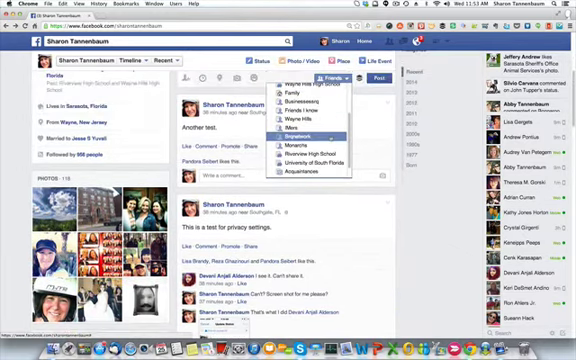
pyautogui.scroll(-1, 325, 135)
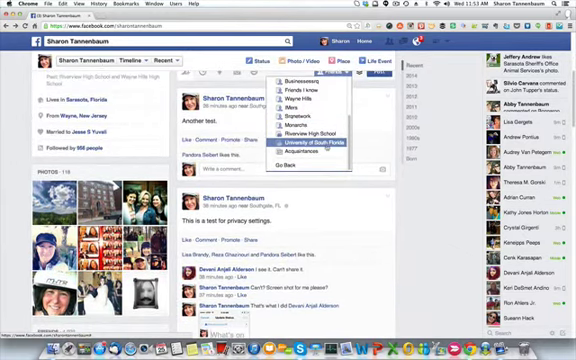
pyautogui.scroll(2, 326, 147)
pyautogui.scroll(2, 325, 148)
pyautogui.scroll(3, 325, 148)
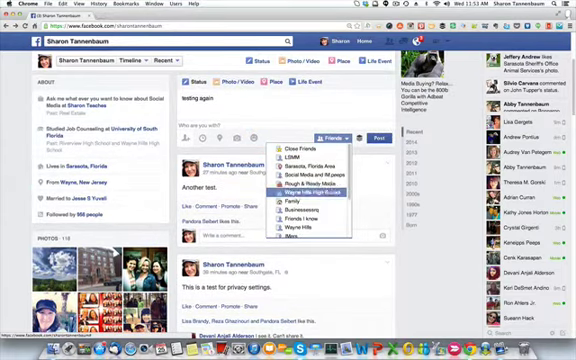
pyautogui.scroll(-3, 348, 204)
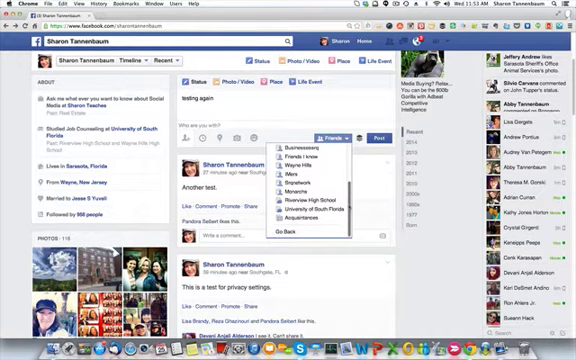
pyautogui.scroll(-1, 296, 222)
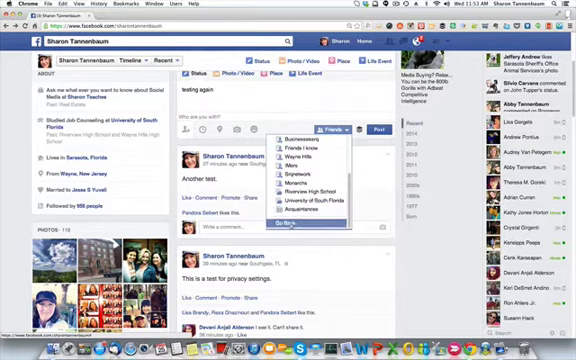
pyautogui.click(290, 223)
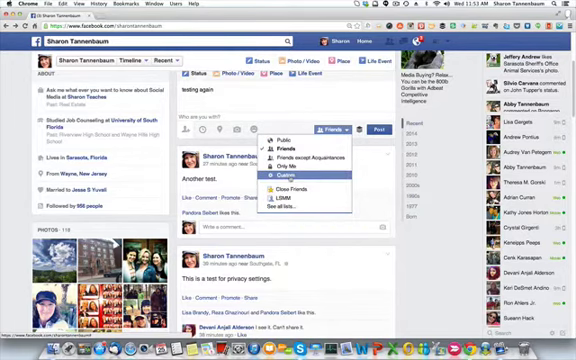
# - Save a Custom audience for the 'testing again' post that shares with Friends
pyautogui.click(287, 177)
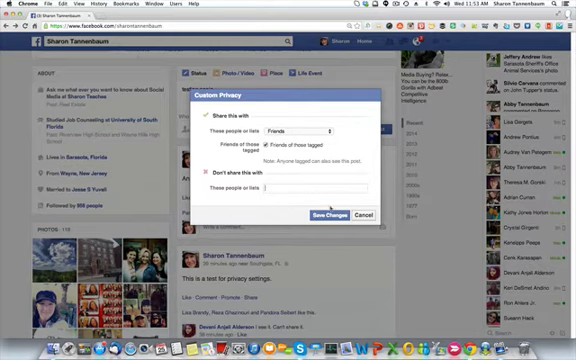
pyautogui.click(329, 215)
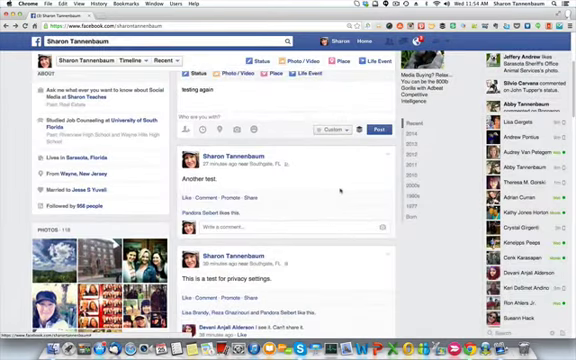
pyautogui.scroll(-1, 341, 190)
pyautogui.click(338, 108)
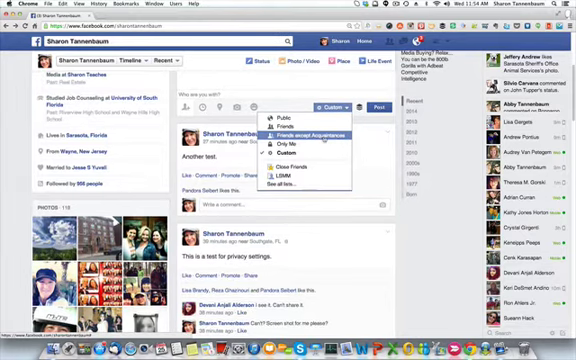
pyautogui.scroll(3, 323, 139)
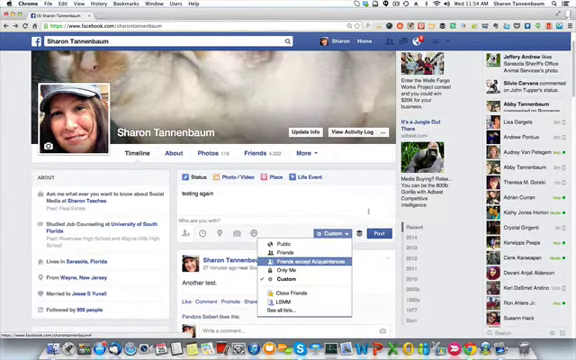
pyautogui.click(366, 209)
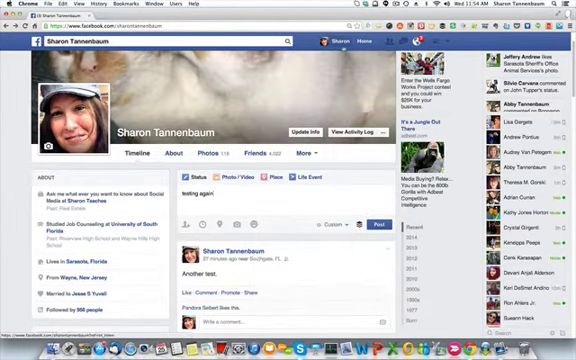
pyautogui.moveTo(350, 75)
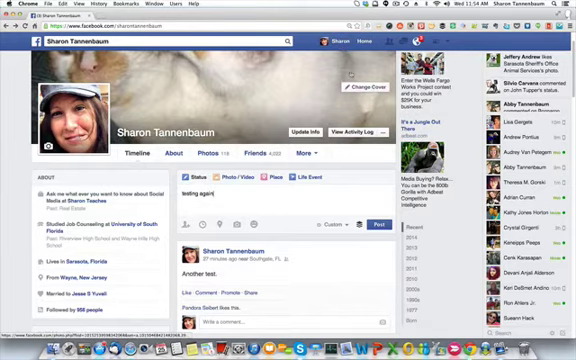
pyautogui.scroll(-1, 323, 181)
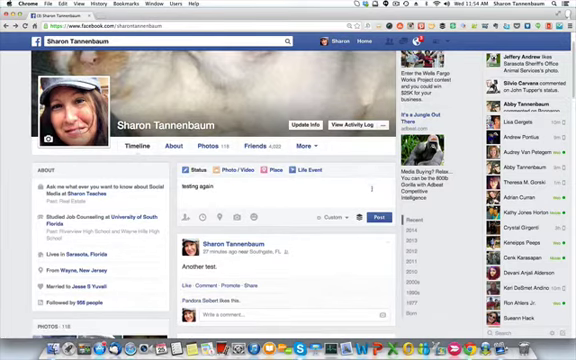
pyautogui.scroll(-5, 323, 181)
pyautogui.scroll(-5, 323, 182)
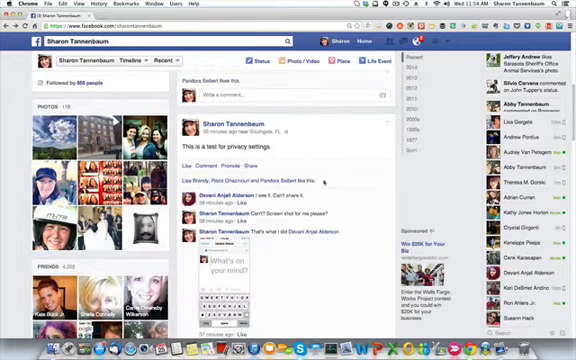
pyautogui.scroll(-3, 323, 182)
pyautogui.scroll(-2, 323, 182)
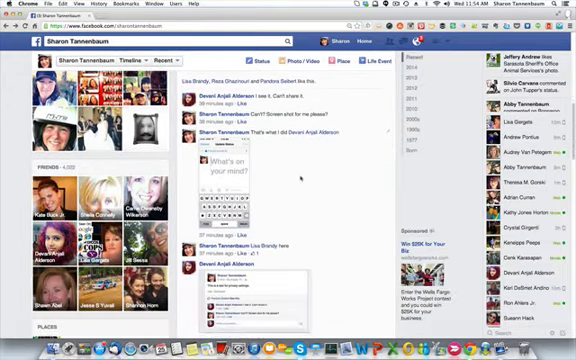
# - Enlarge the phone screenshot in the 'test for privacy settings' post comments
pyautogui.click(220, 160)
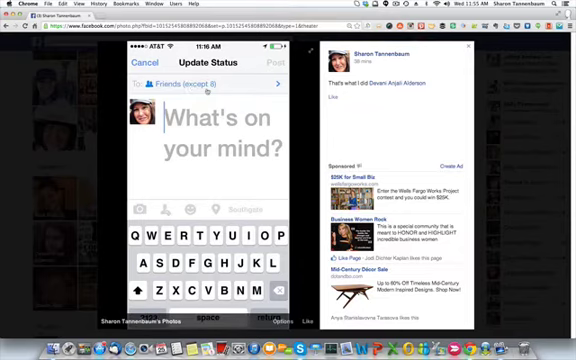
# - Close the enlarged Friends (except 8) screenshot
pyautogui.click(469, 46)
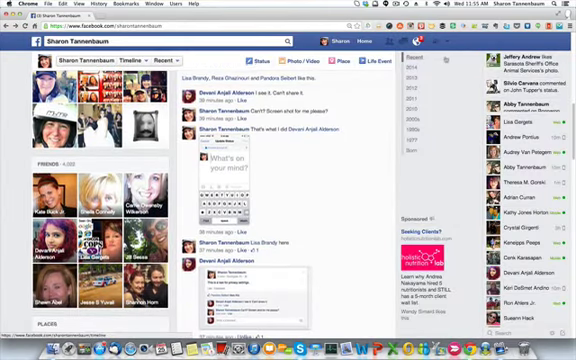
pyautogui.scroll(2, 446, 60)
pyautogui.scroll(2, 446, 60)
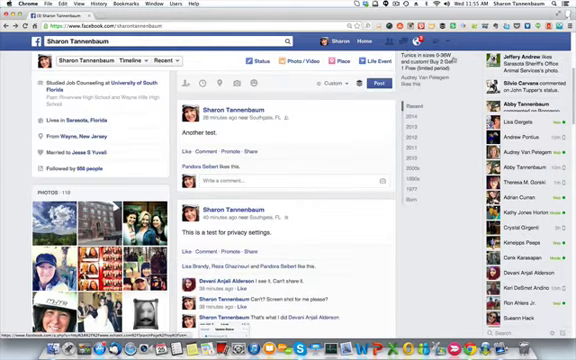
pyautogui.scroll(2, 446, 60)
pyautogui.scroll(2, 456, 60)
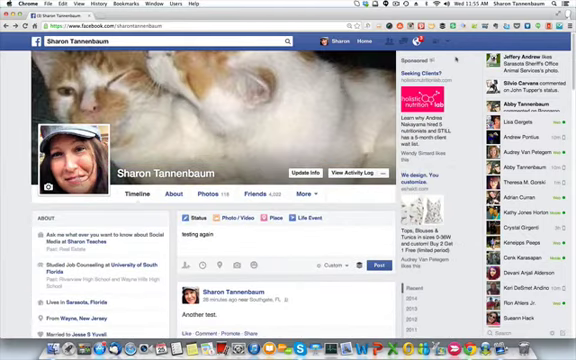